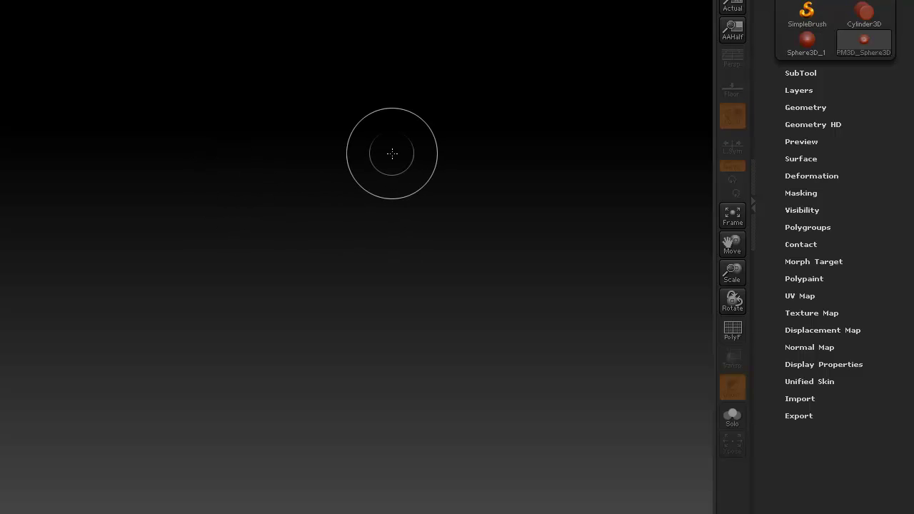
# Draw a Cube3D primitive on the canvas and enter Edit mode
pyautogui.click(796, 49)
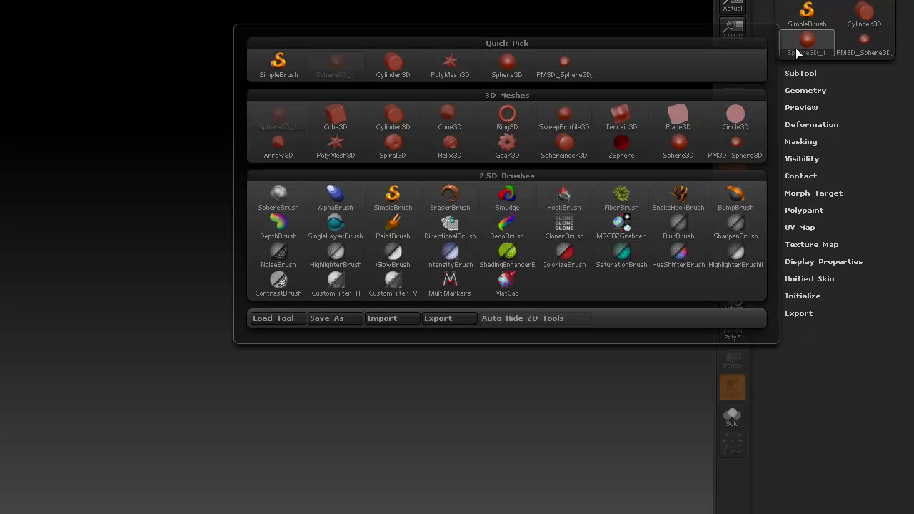
pyautogui.click(346, 121)
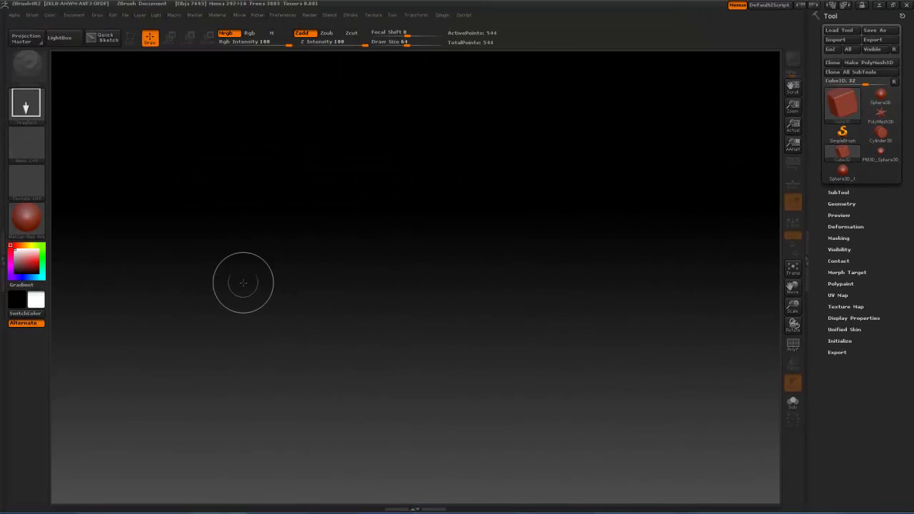
pyautogui.moveTo(301, 264); pyautogui.dragTo(318, 365)
pyautogui.press('t')
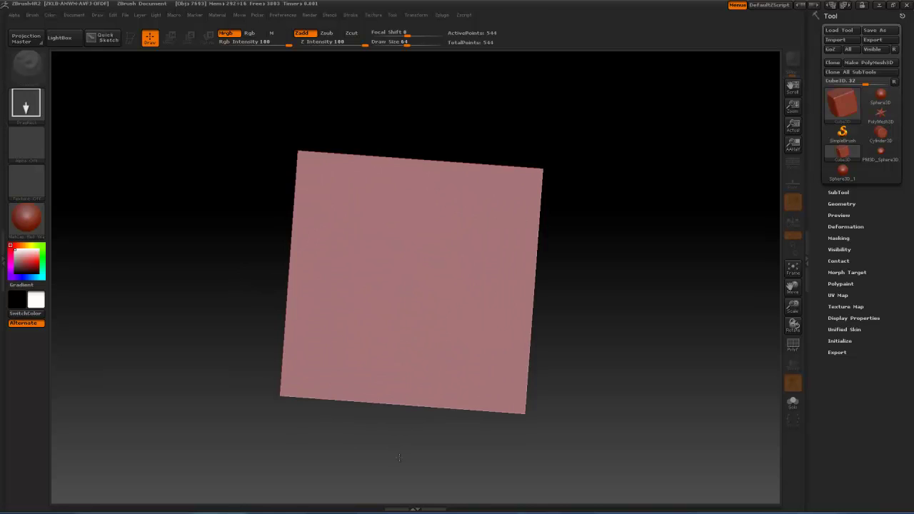
pyautogui.click(132, 38)
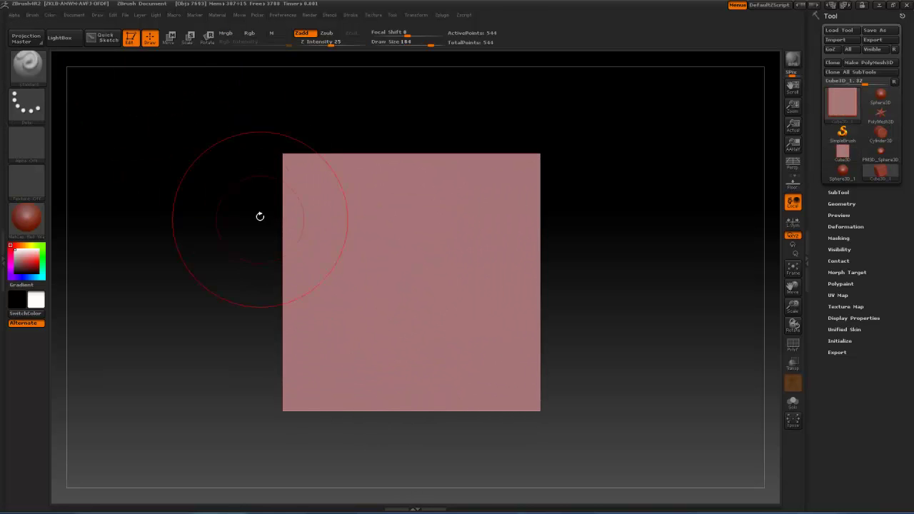
# Convert the cube to a PolyMesh3D and sculpt raised Standard brush strokes across its upper corner and the adjoining faces
pyautogui.moveTo(259, 215); pyautogui.dragTo(183, 273)
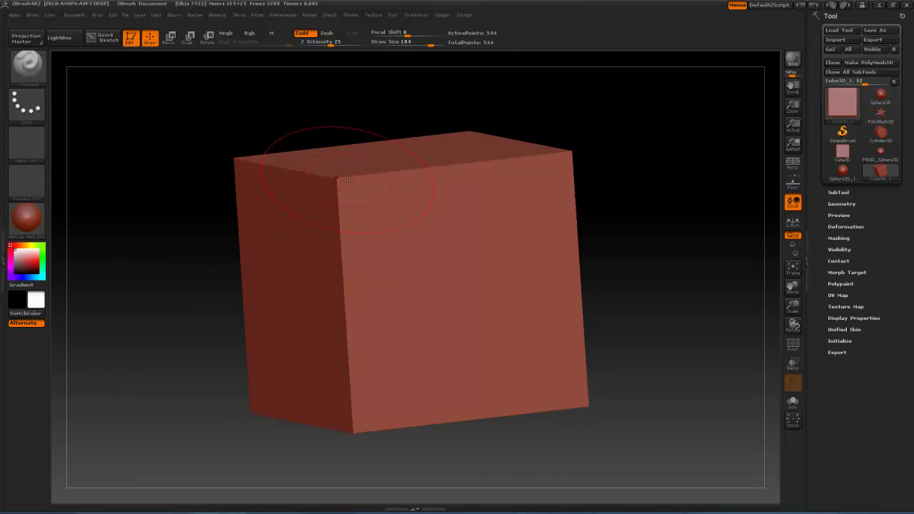
pyautogui.keyDown('shift'); pyautogui.moveTo(332, 186); pyautogui.dragTo(291, 248); pyautogui.keyUp('shift')
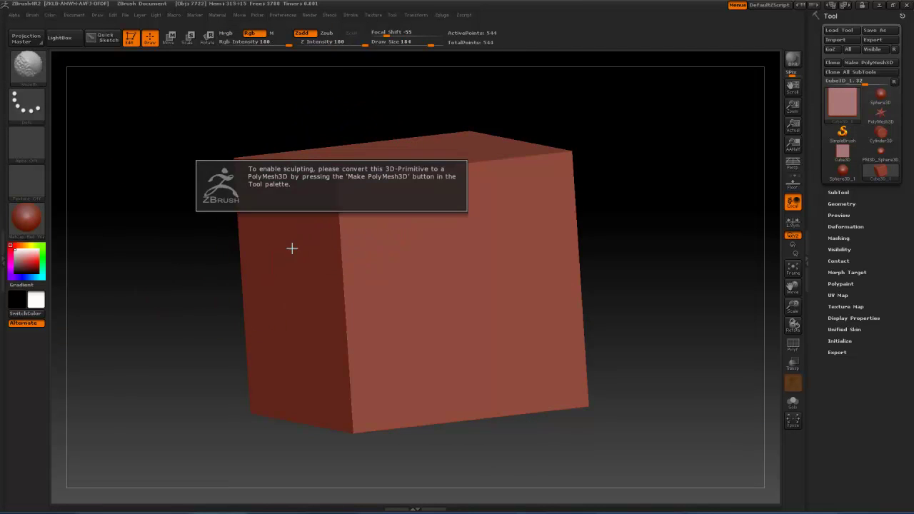
pyautogui.click(867, 63)
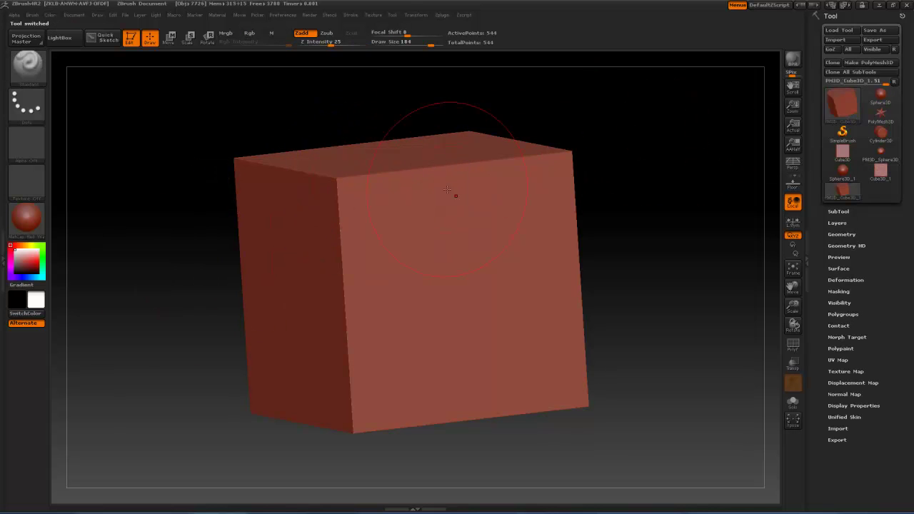
pyautogui.moveTo(326, 211)
pyautogui.mouseDown()
pyautogui.moveTo(385, 321)
pyautogui.moveTo(307, 143)
pyautogui.mouseUp()
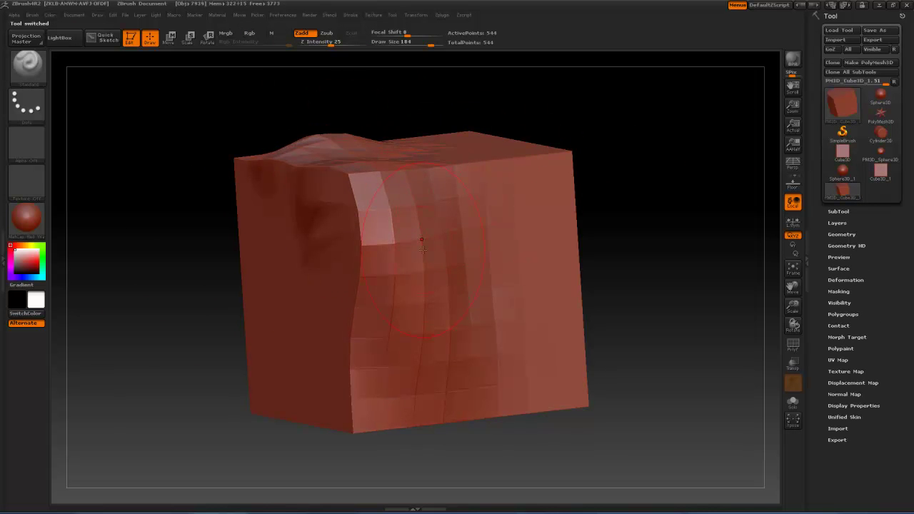
pyautogui.moveTo(736, 285); pyautogui.dragTo(452, 190)
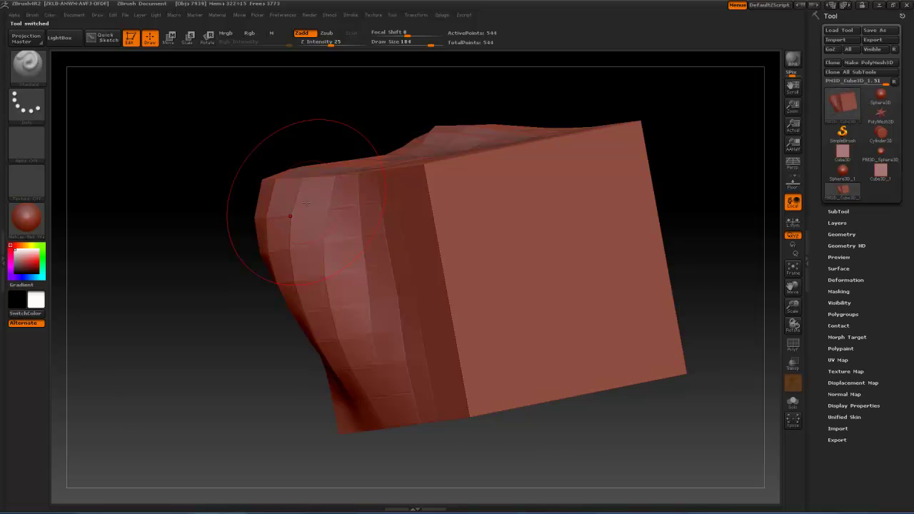
pyautogui.press('space')
pyautogui.click(267, 235)
pyautogui.press('space')
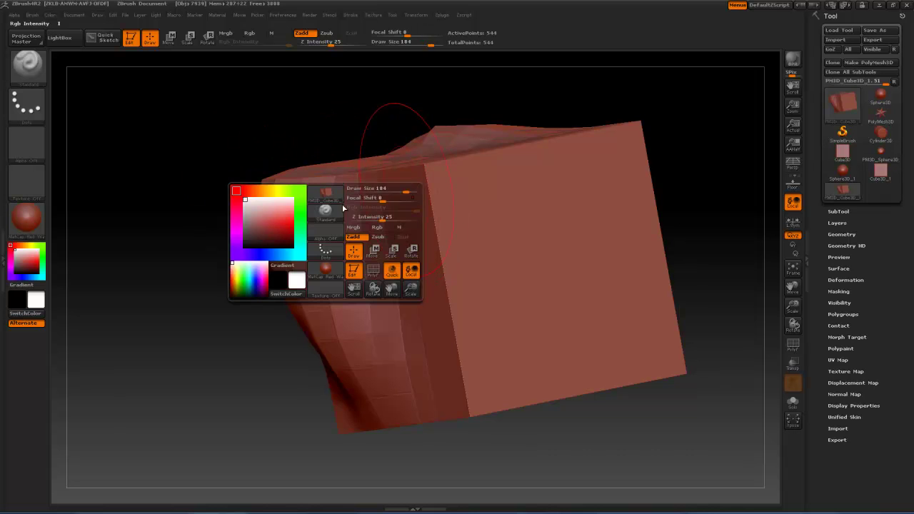
pyautogui.click(329, 217)
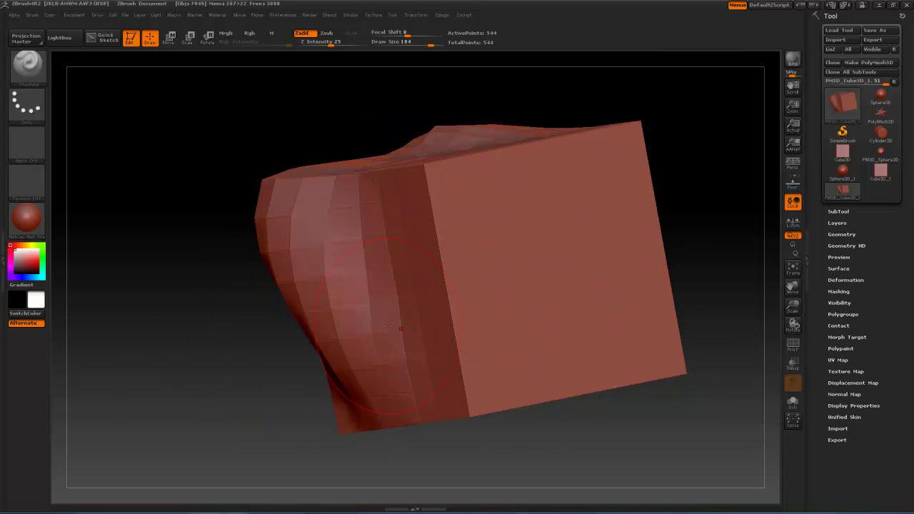
# Load the SnakeCurve brush from the Curves folder of the LightBox brush library
pyautogui.click(66, 38)
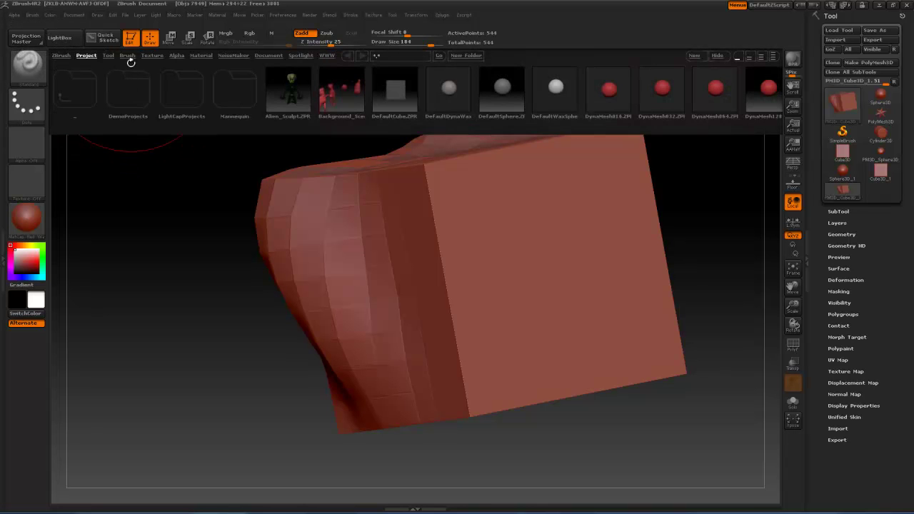
pyautogui.click(128, 56)
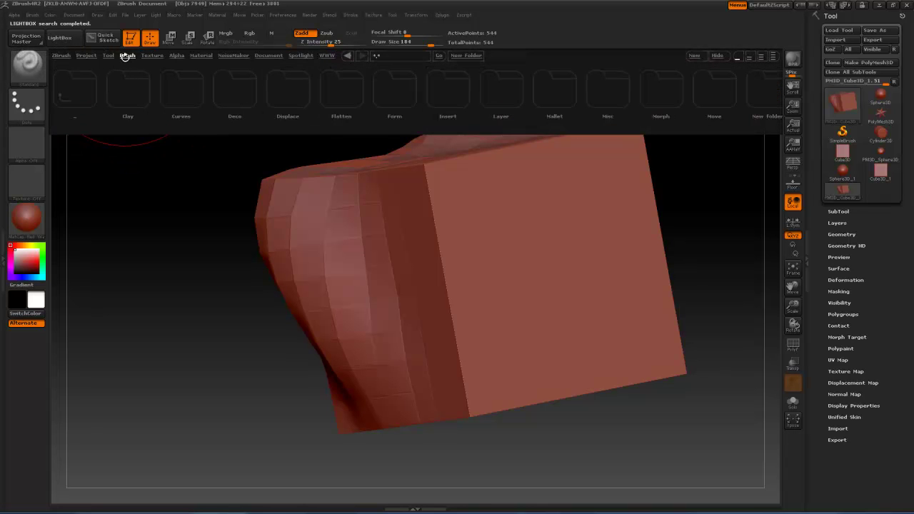
pyautogui.doubleClick(190, 91)
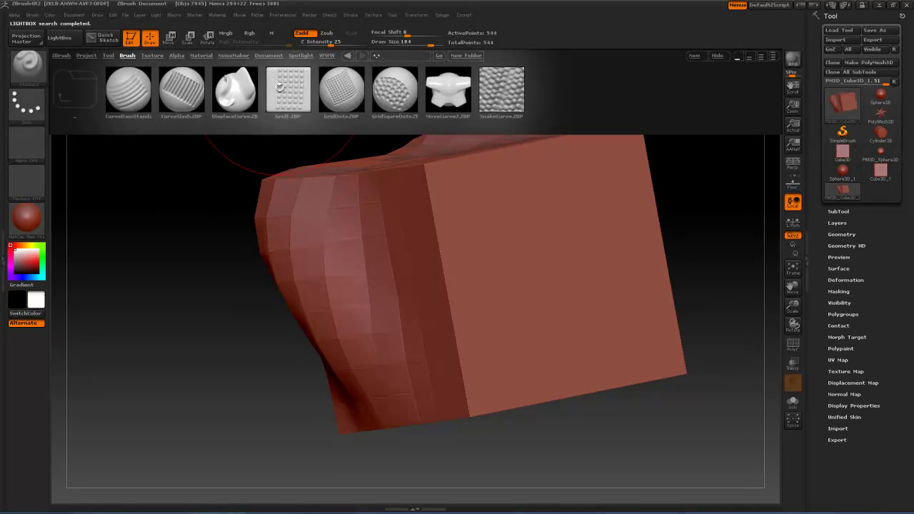
pyautogui.doubleClick(494, 87)
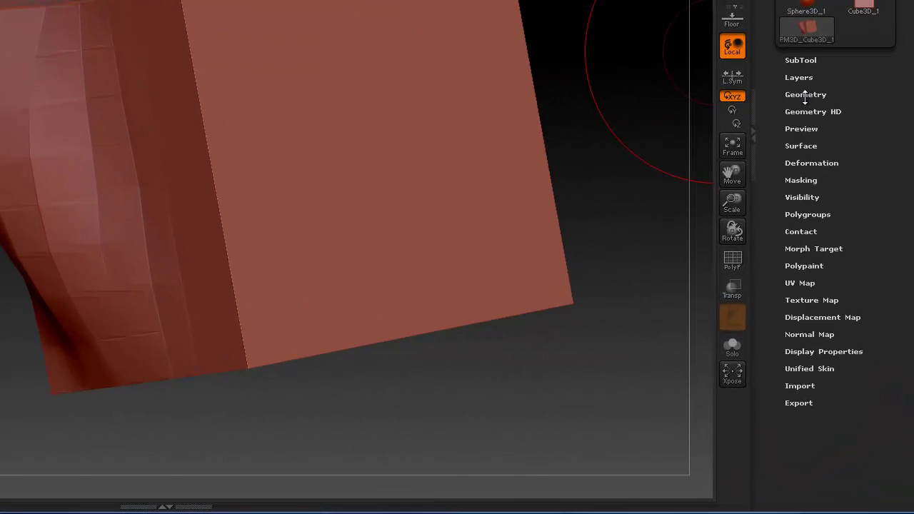
# Divide the cube mesh repeatedly until it reaches subdivision level 8, accepting the high polygon count
pyautogui.click(841, 233)
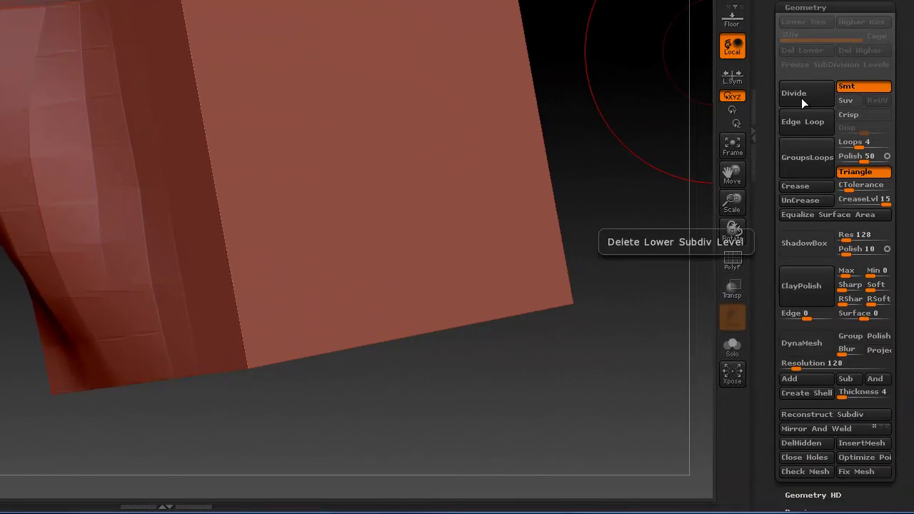
pyautogui.click(812, 94)
pyautogui.click(812, 94)
pyautogui.click(812, 94)
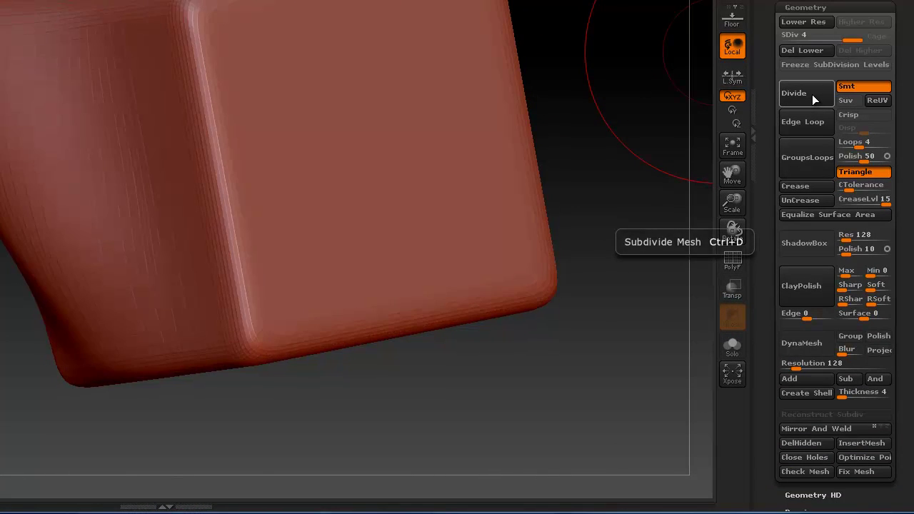
pyautogui.click(811, 95)
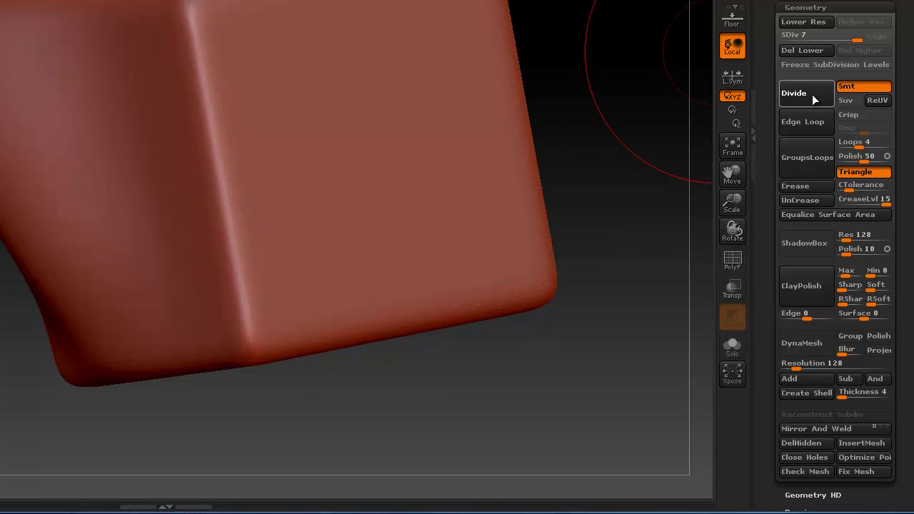
pyautogui.hotkey('ctrl', 'd')
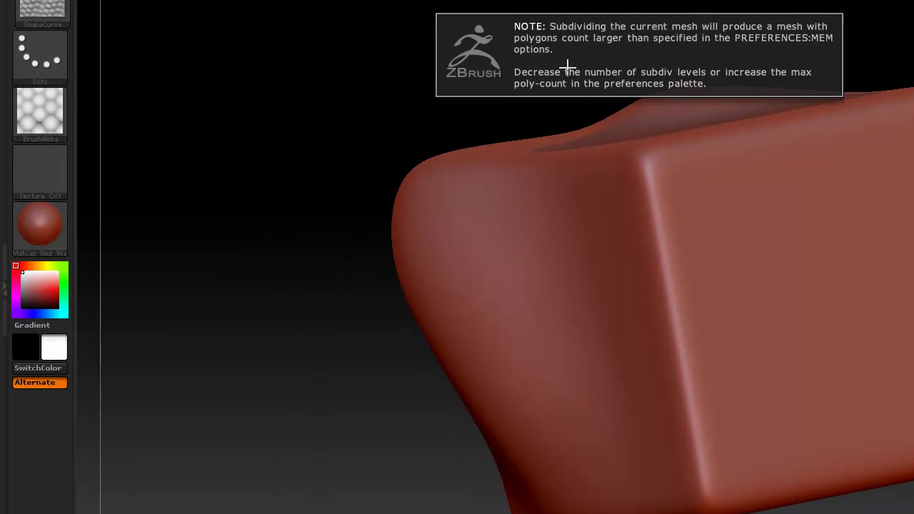
pyautogui.click(564, 69)
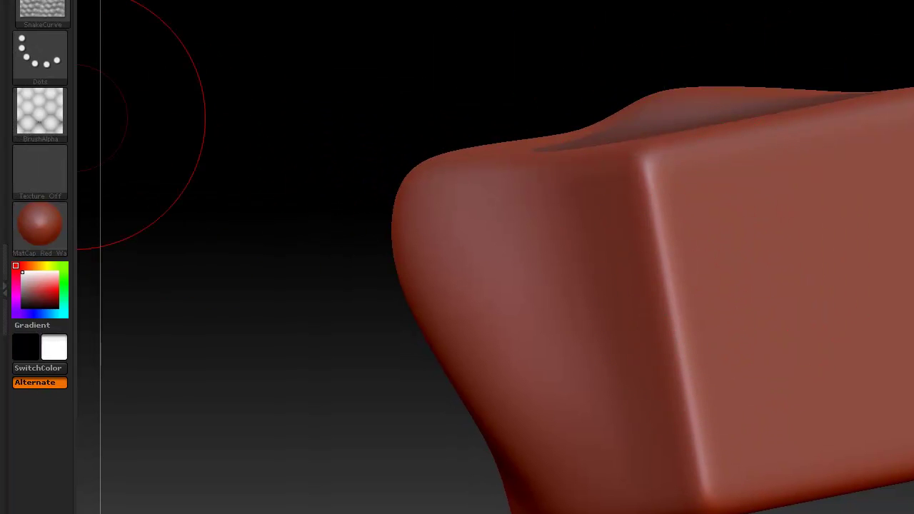
# Try the SnakeCurve brush with the DragRect stroke across the cube's front face, repeat the stroke, and undo it
pyautogui.click(63, 46)
pyautogui.click(175, 70)
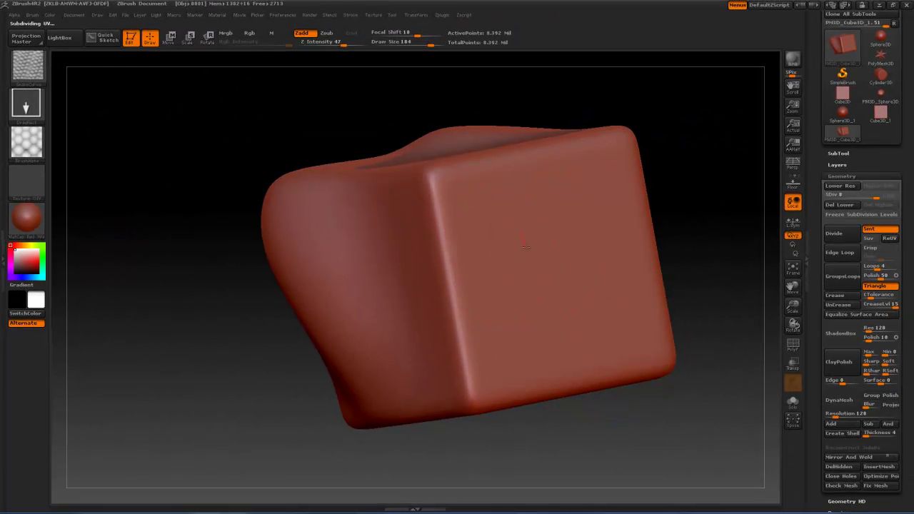
pyautogui.moveTo(534, 231); pyautogui.dragTo(561, 311)
pyautogui.moveTo(579, 448)
pyautogui.mouseDown()
pyautogui.moveTo(362, 235)
pyautogui.moveTo(386, 147)
pyautogui.mouseUp()
pyautogui.moveTo(532, 222); pyautogui.dragTo(544, 245)
pyautogui.press('1')
pyautogui.press('1')
pyautogui.press('1')
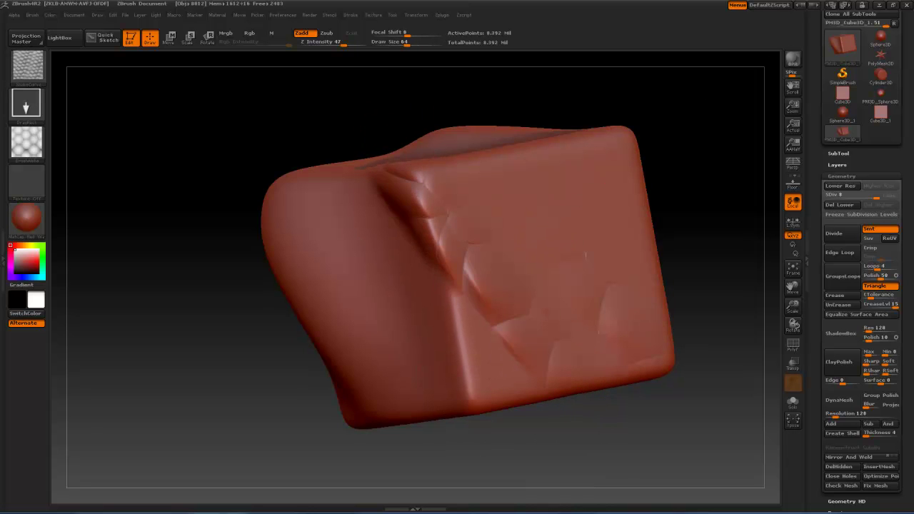
pyautogui.hotkey('ctrl', 'z')
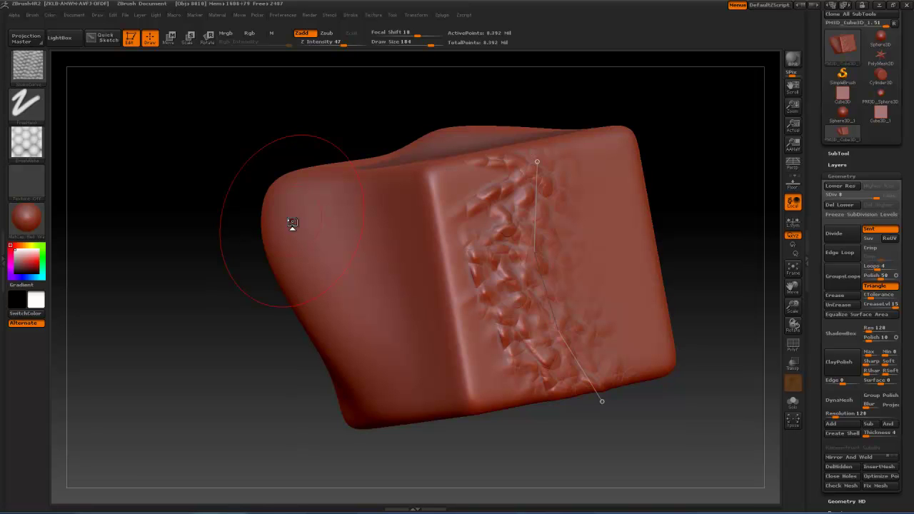
pyautogui.rightClick(318, 232)
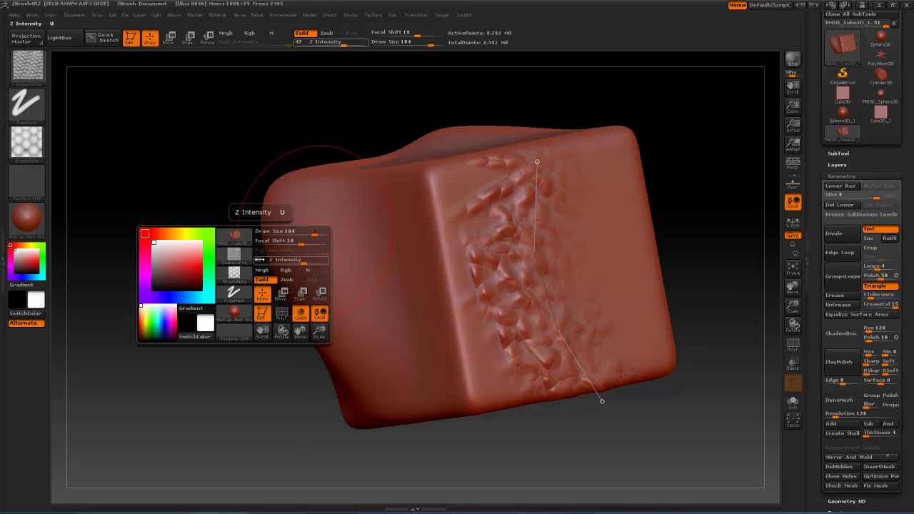
pyautogui.click(242, 261)
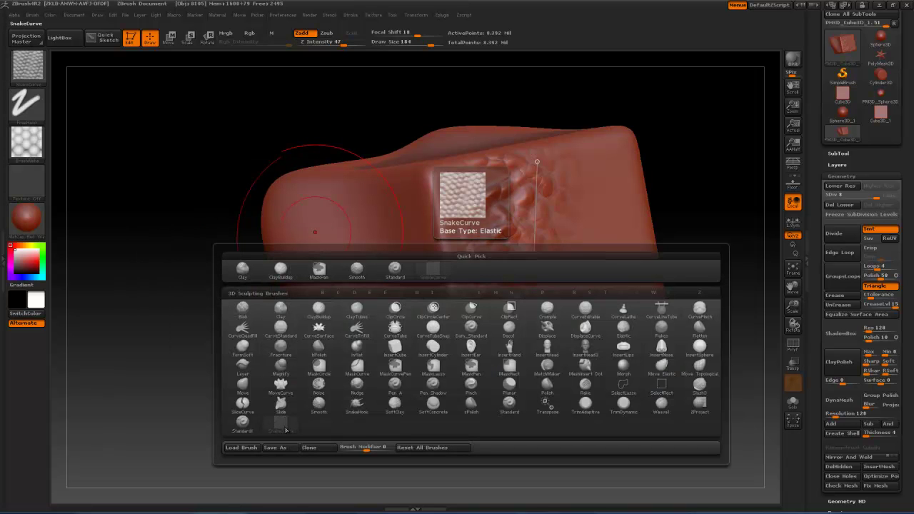
pyautogui.click(294, 422)
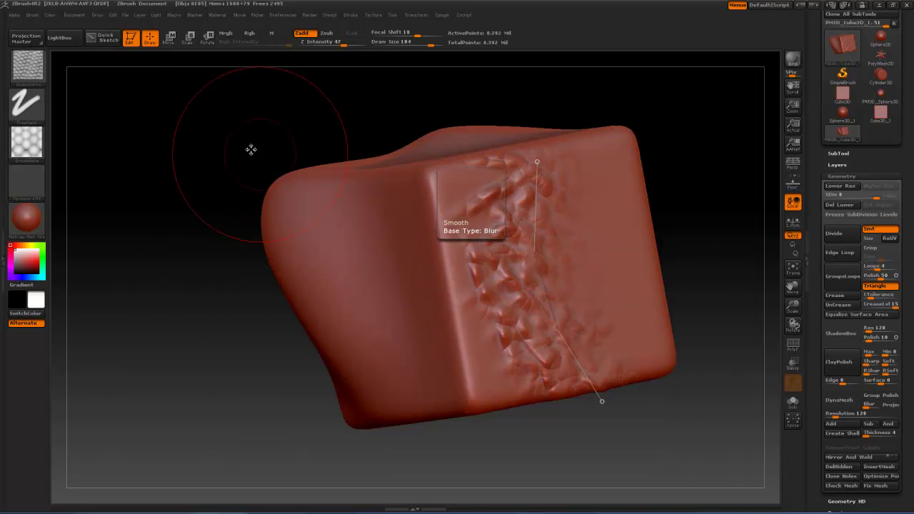
# Load the MoveCurve2 brush from the LightBox Curves folder and deform the cube's bulged side with a curved stroke
pyautogui.click(70, 41)
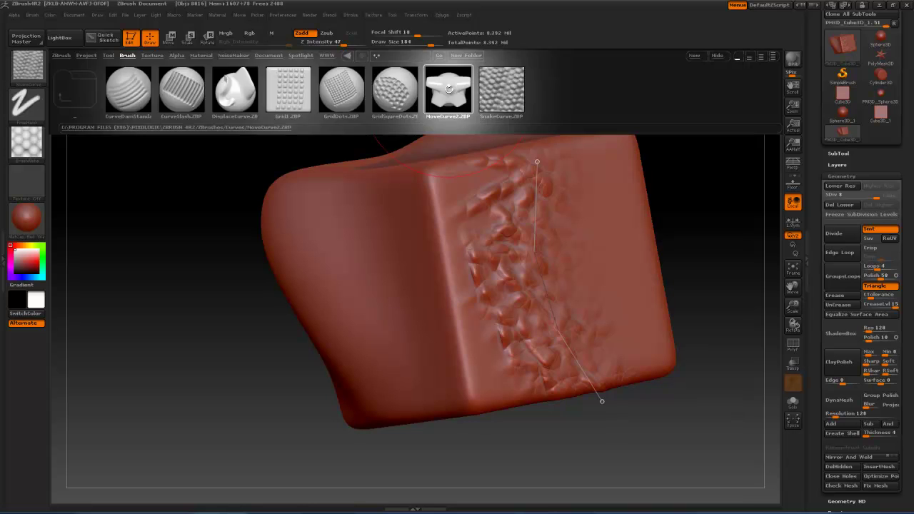
pyautogui.doubleClick(448, 87)
pyautogui.click(403, 228)
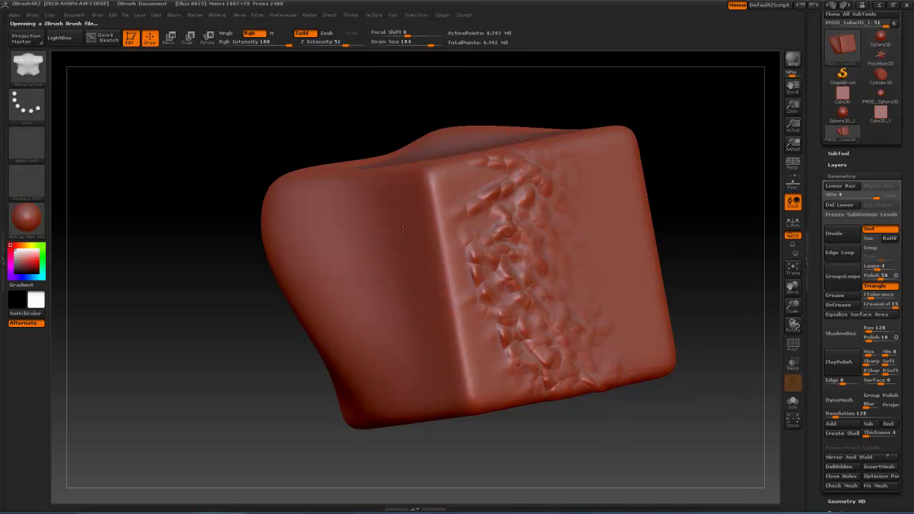
pyautogui.moveTo(376, 250)
pyautogui.mouseDown()
pyautogui.moveTo(332, 273)
pyautogui.moveTo(308, 270)
pyautogui.moveTo(413, 325)
pyautogui.moveTo(368, 343)
pyautogui.moveTo(323, 334)
pyautogui.moveTo(326, 325)
pyautogui.mouseUp()
pyautogui.press(']')
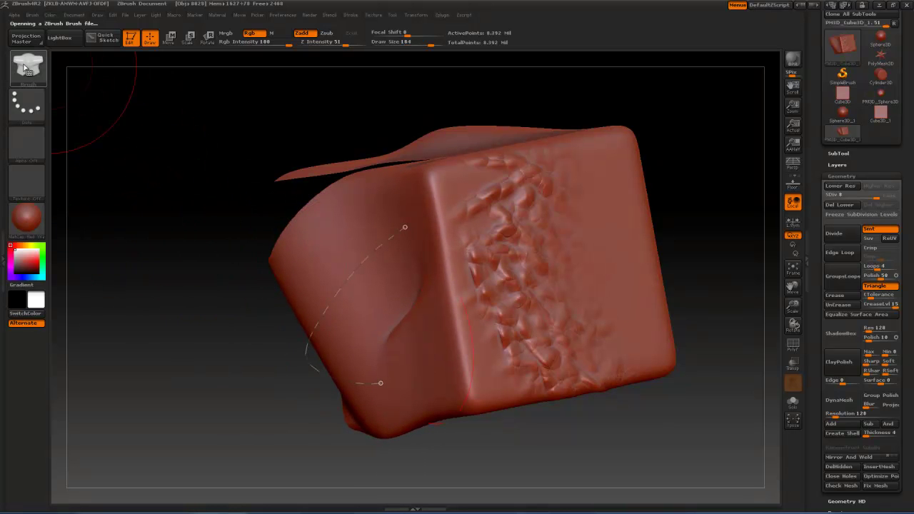
pyautogui.click(26, 69)
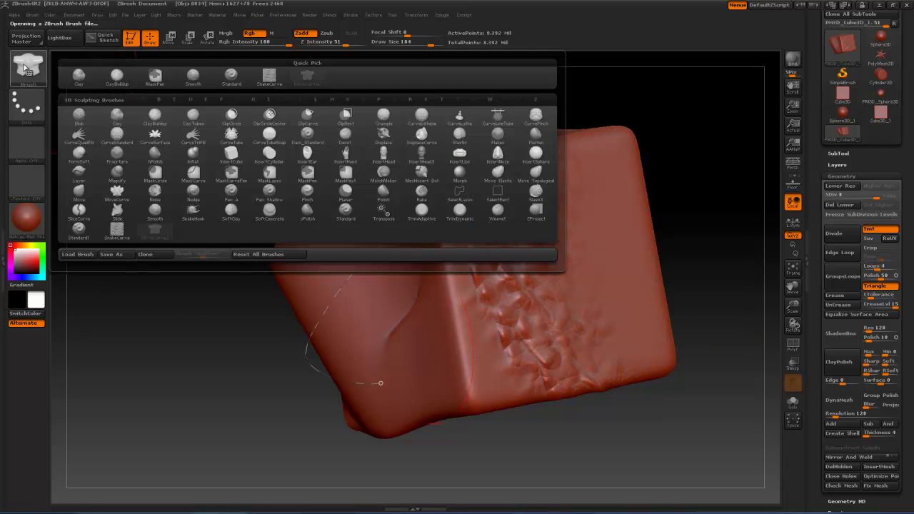
pyautogui.click(27, 70)
pyautogui.click(35, 73)
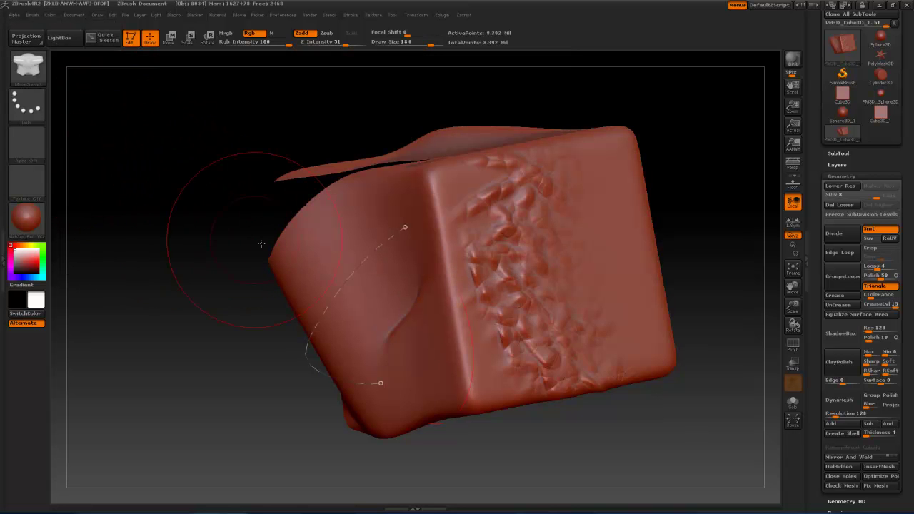
pyautogui.press('space')
pyautogui.click(191, 255)
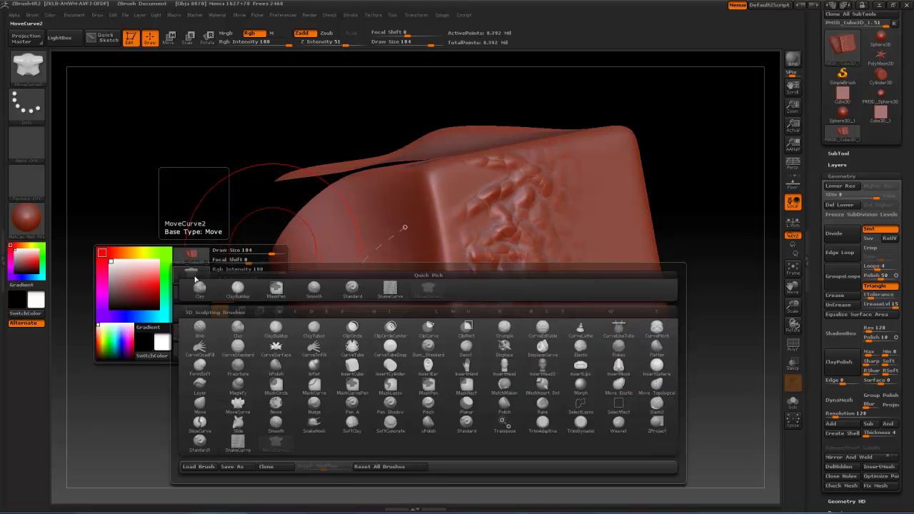
pyautogui.click(275, 441)
pyautogui.press('space')
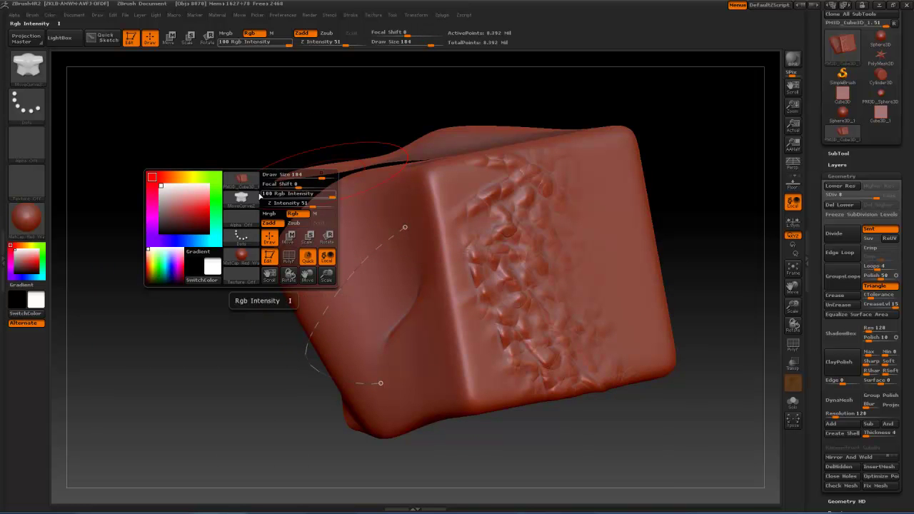
pyautogui.click(242, 199)
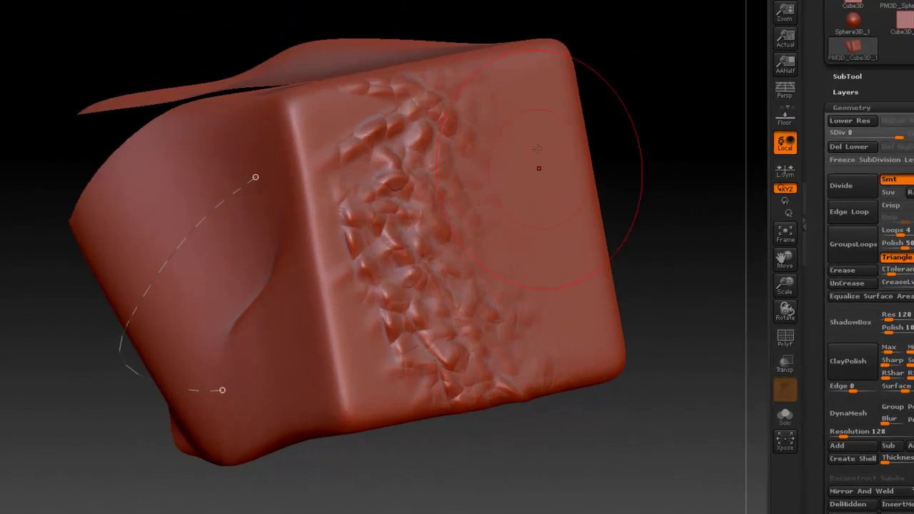
pyautogui.moveTo(629, 74); pyautogui.dragTo(592, 82)
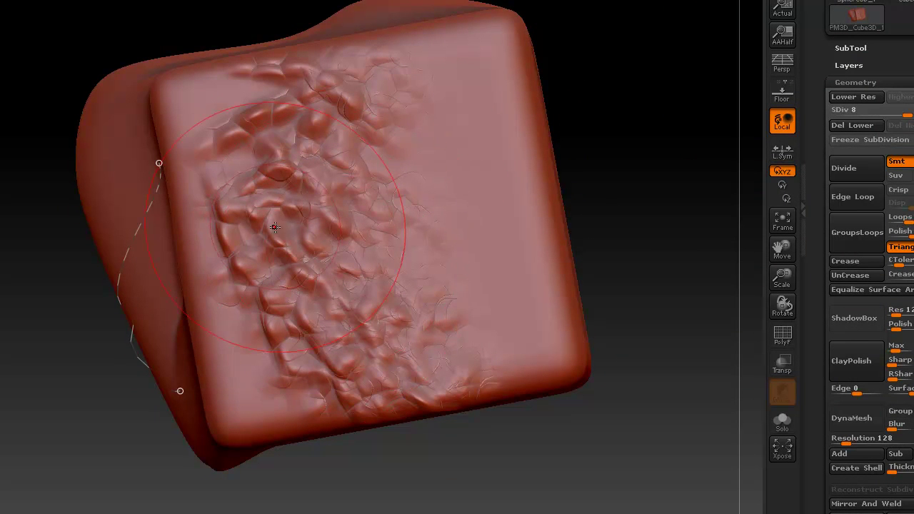
# Replace the active MoveCurve2 brush with the ClayBuildup sculpting brush
pyautogui.press('s')
pyautogui.press('space')
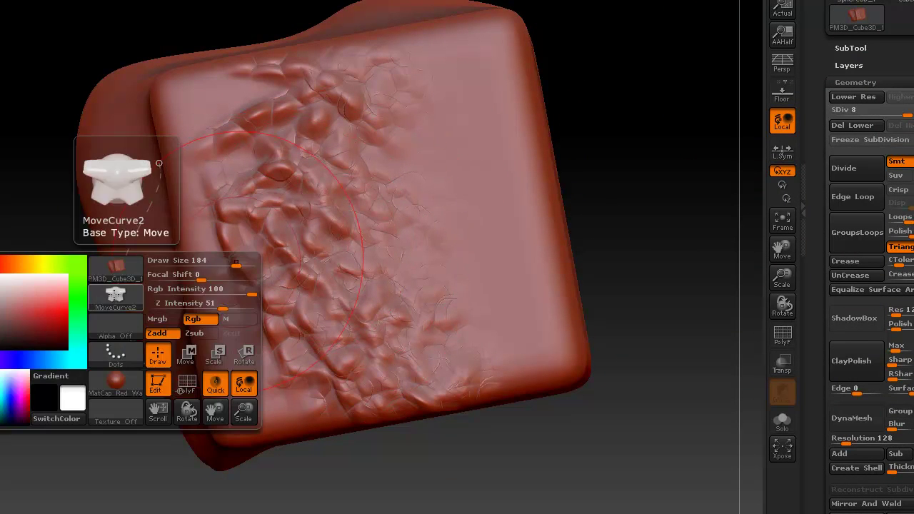
pyautogui.moveTo(119, 296); pyautogui.dragTo(107, 298)
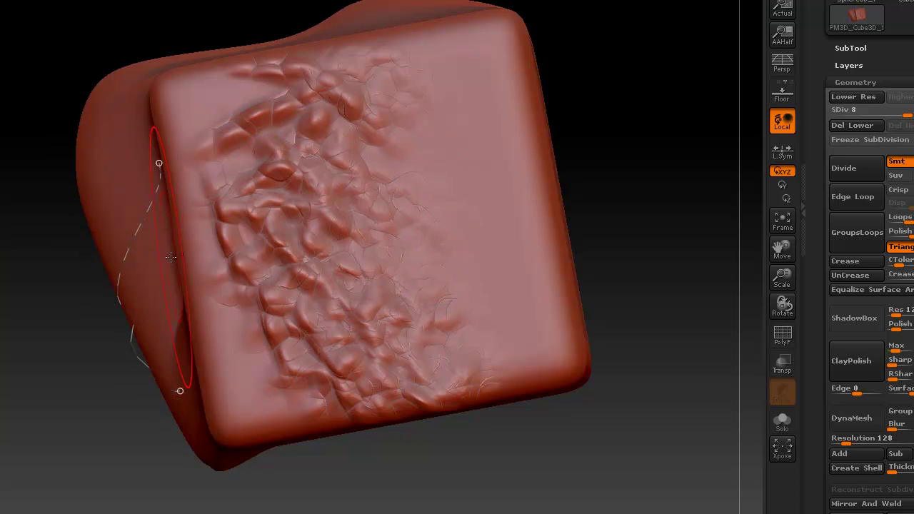
pyautogui.press('space')
pyautogui.click(45, 287)
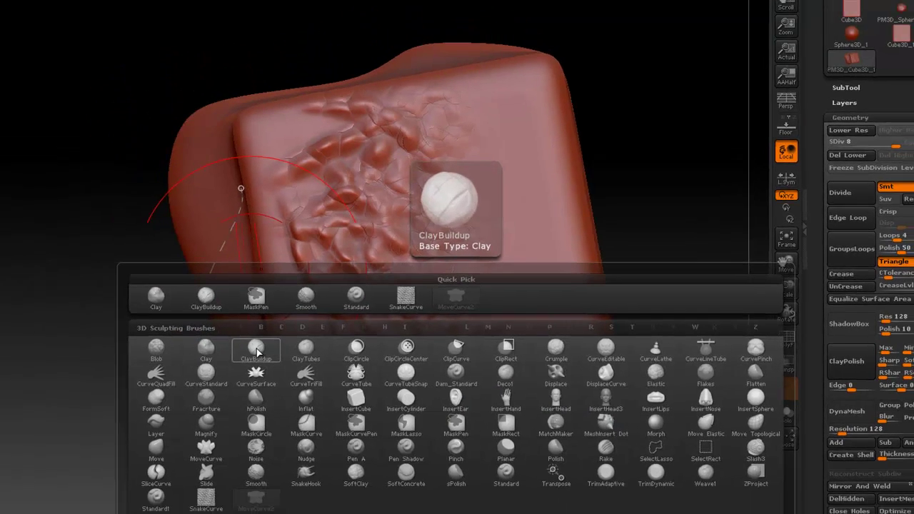
pyautogui.click(176, 348)
# Build up broad overlapping clay strokes over the cube's textured front side, and sculpt finer strokes into the mound with a smaller brush size
pyautogui.moveTo(454, 282); pyautogui.dragTo(486, 407)
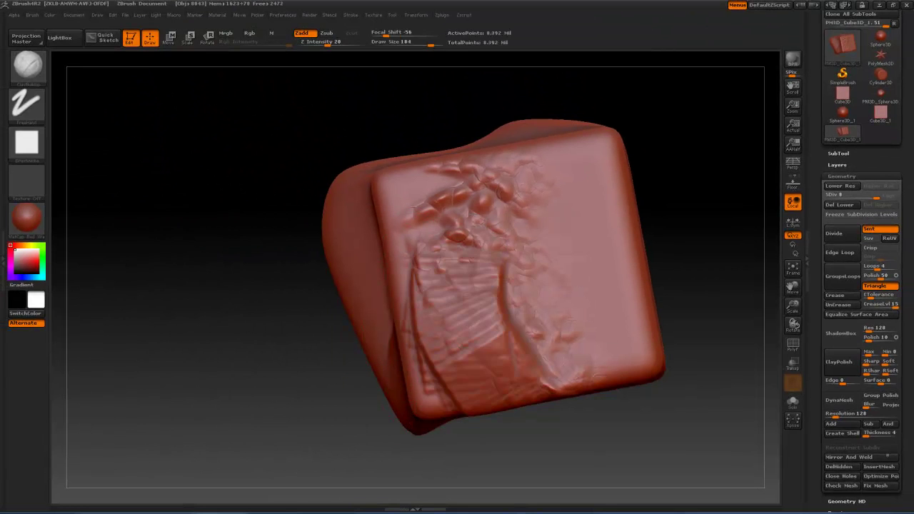
pyautogui.moveTo(457, 221)
pyautogui.mouseDown()
pyautogui.moveTo(500, 399)
pyautogui.moveTo(514, 386)
pyautogui.moveTo(438, 191)
pyautogui.moveTo(511, 307)
pyautogui.moveTo(561, 421)
pyautogui.moveTo(354, 367)
pyautogui.moveTo(499, 401)
pyautogui.mouseUp()
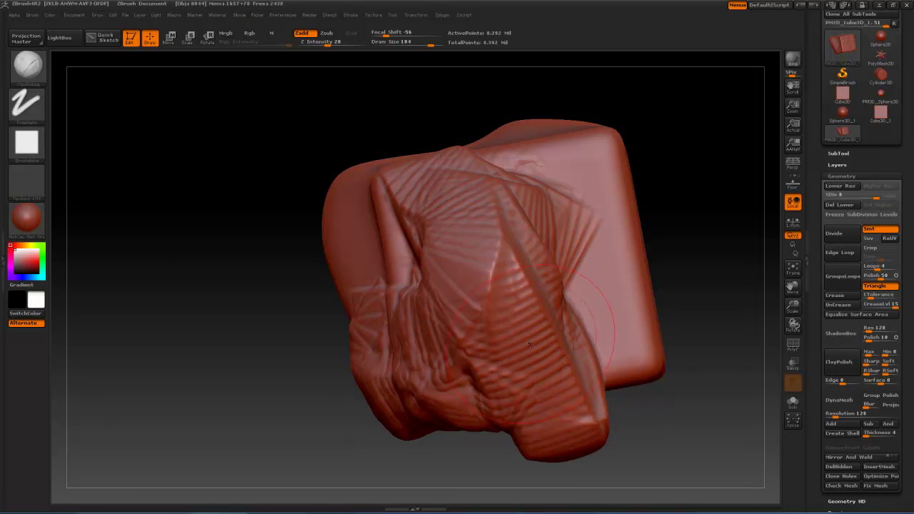
pyautogui.moveTo(471, 262)
pyautogui.mouseDown()
pyautogui.moveTo(404, 335)
pyautogui.moveTo(492, 365)
pyautogui.moveTo(492, 299)
pyautogui.moveTo(447, 307)
pyautogui.moveTo(492, 339)
pyautogui.moveTo(437, 257)
pyautogui.mouseUp()
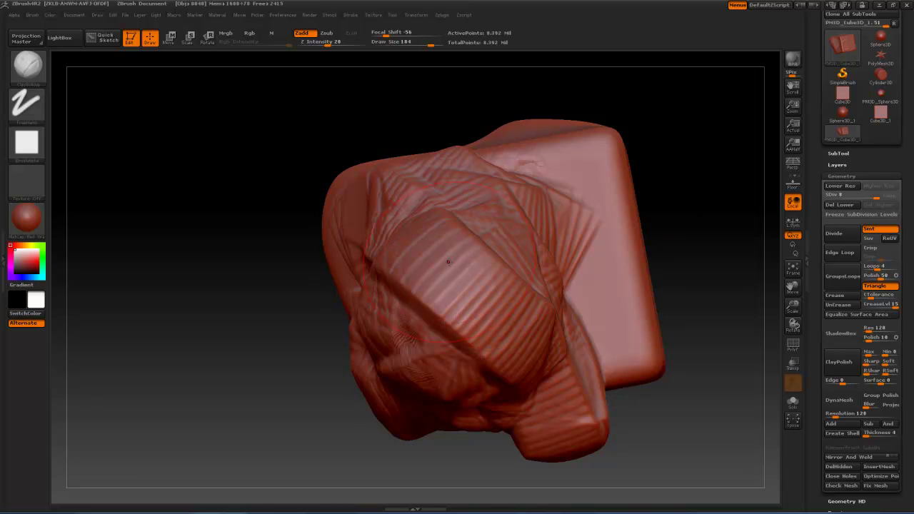
pyautogui.press('[')
pyautogui.moveTo(444, 266)
pyautogui.mouseDown()
pyautogui.moveTo(437, 311)
pyautogui.moveTo(440, 265)
pyautogui.moveTo(420, 250)
pyautogui.moveTo(448, 239)
pyautogui.moveTo(484, 248)
pyautogui.mouseUp()
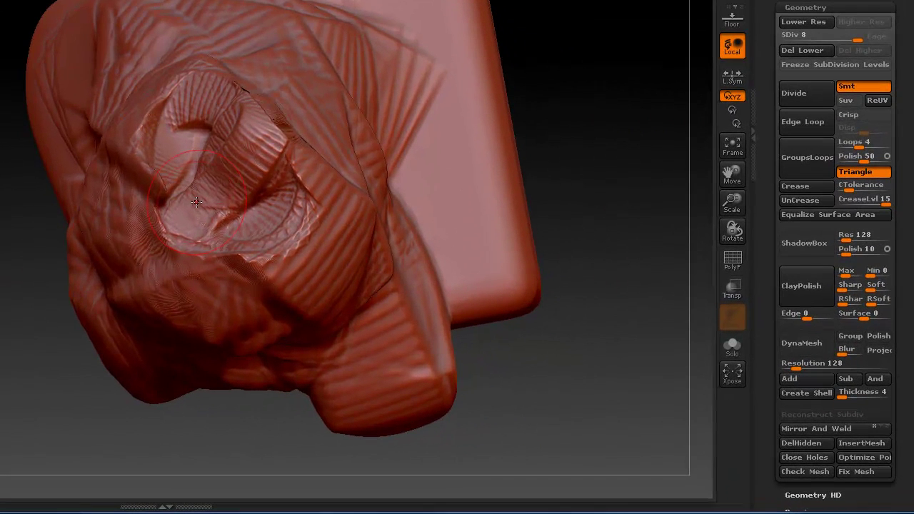